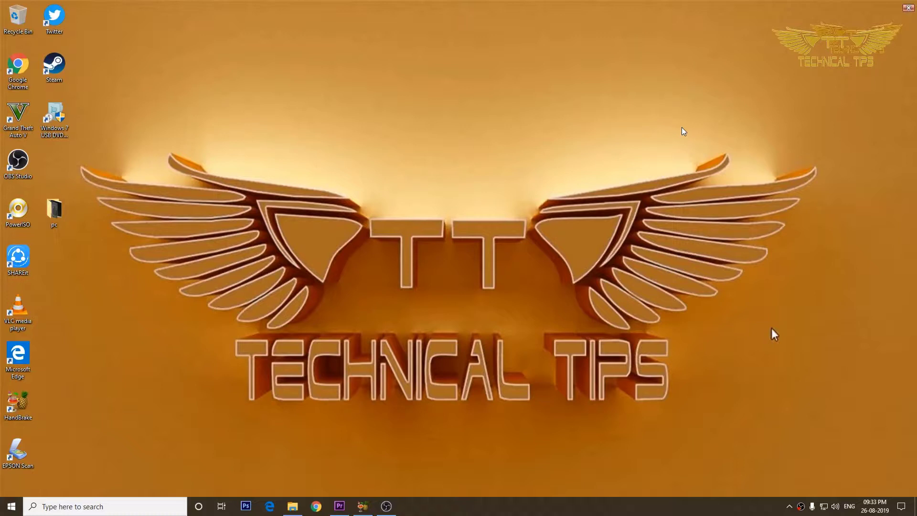
Step: Switch the default app mode to Dark under Personalization > Colors, then minimize Settings
right_click(465, 291)
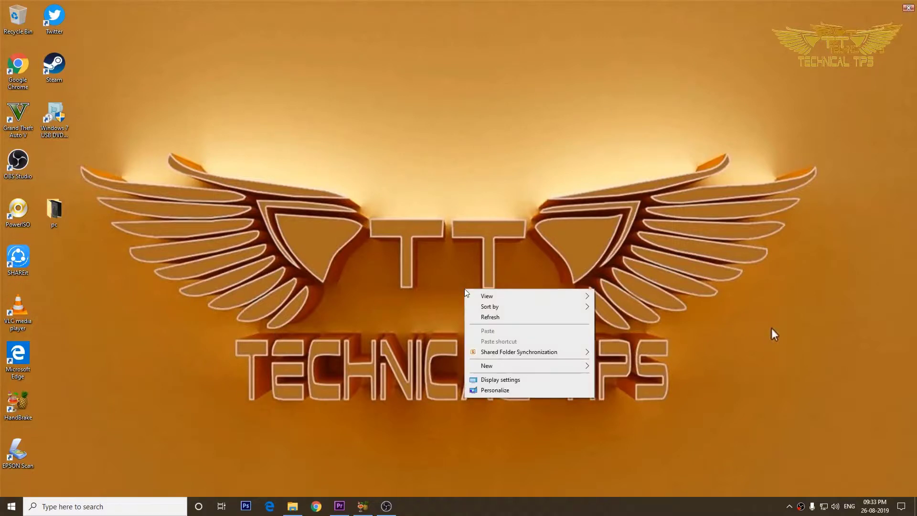
left_click(497, 390)
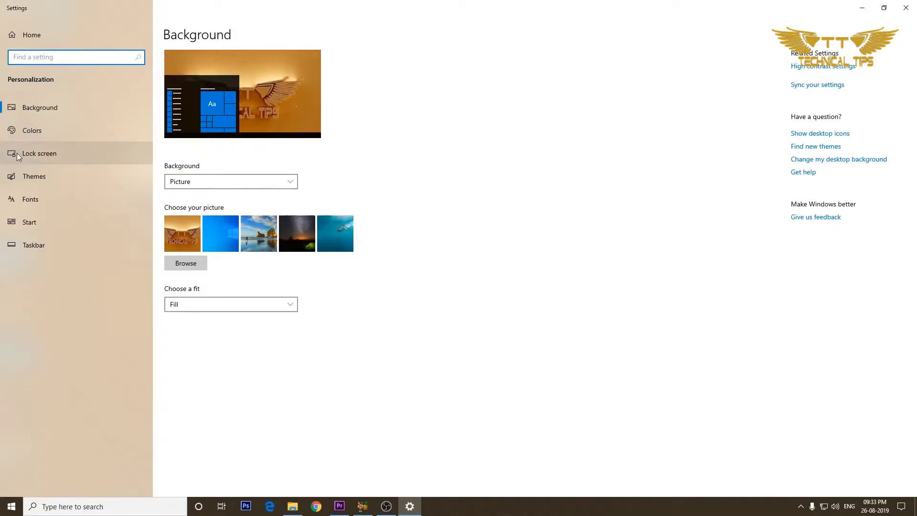
left_click(33, 130)
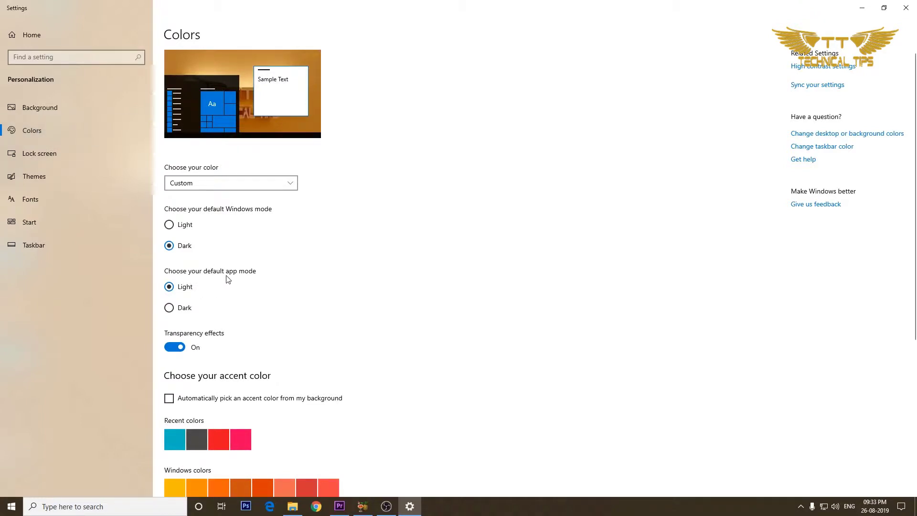
left_click(169, 308)
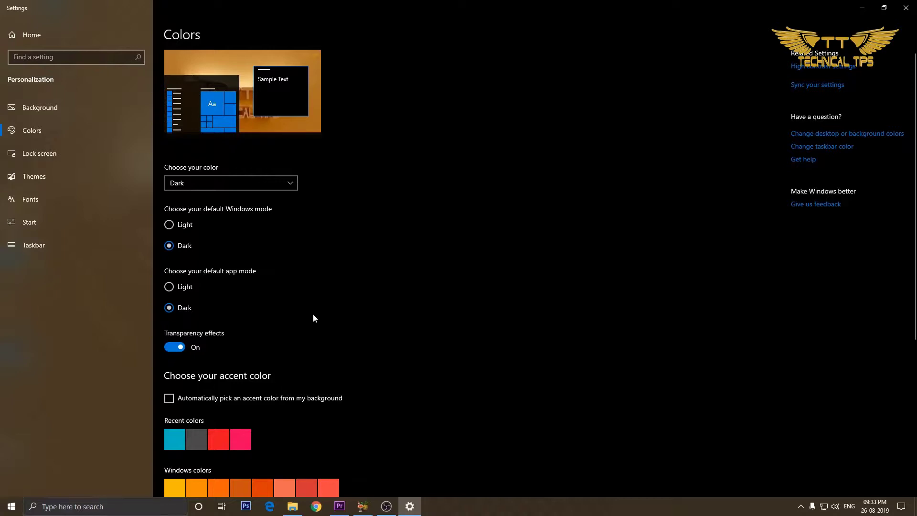
left_click(862, 8)
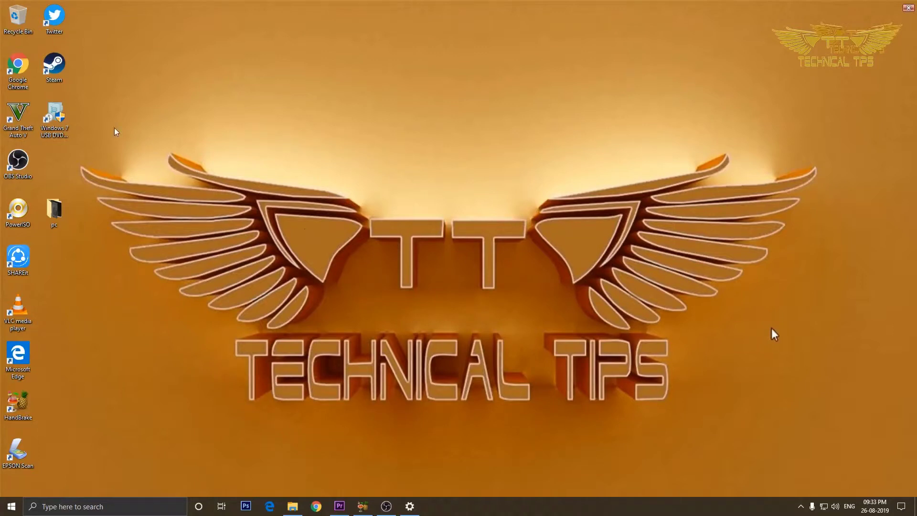
double_click(20, 72)
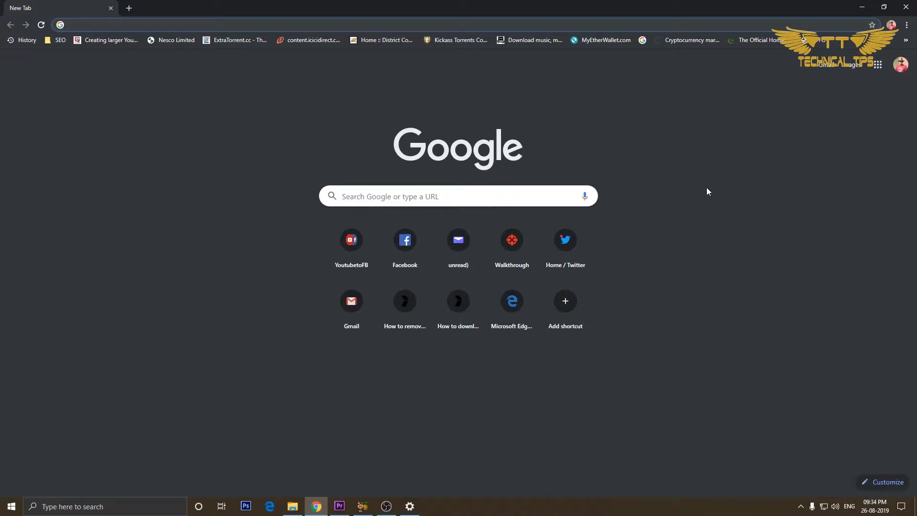
left_click(907, 9)
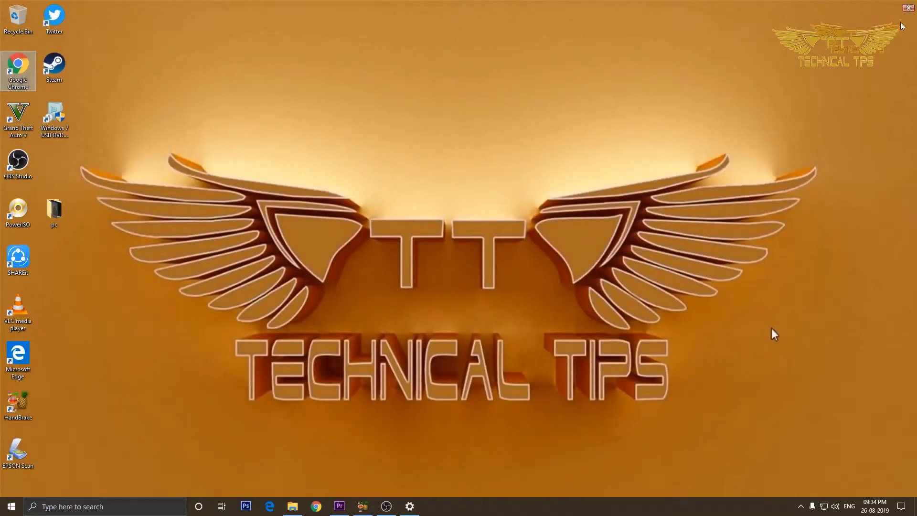
Step: Set the colour choice to Custom and the default app mode back to Light, then close Settings
right_click(425, 293)
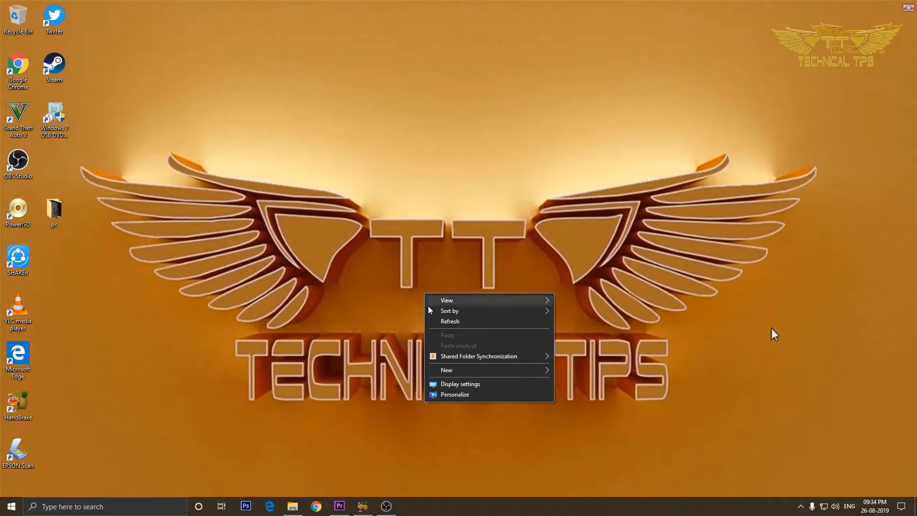
left_click(454, 396)
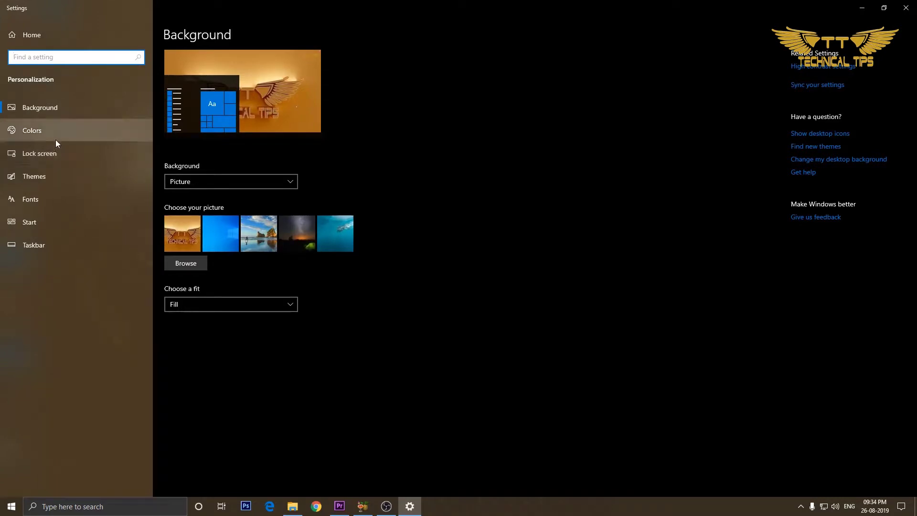
left_click(39, 131)
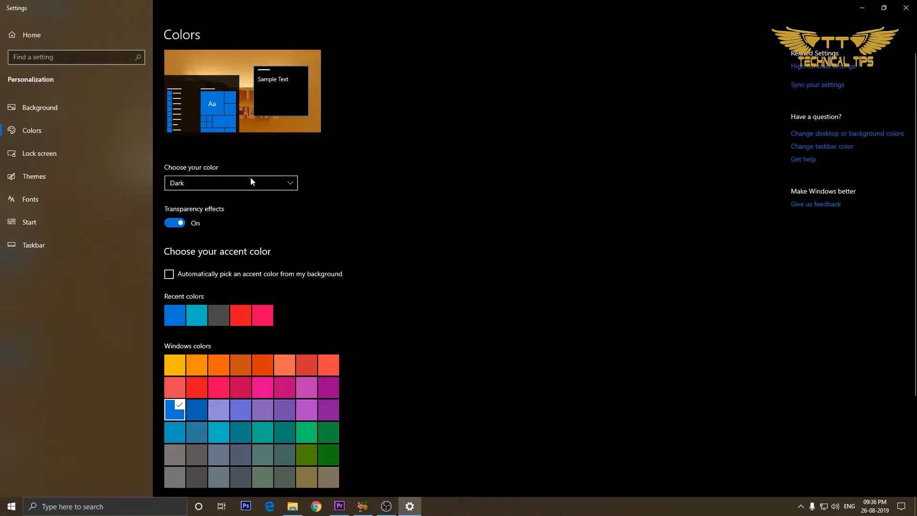
left_click(262, 183)
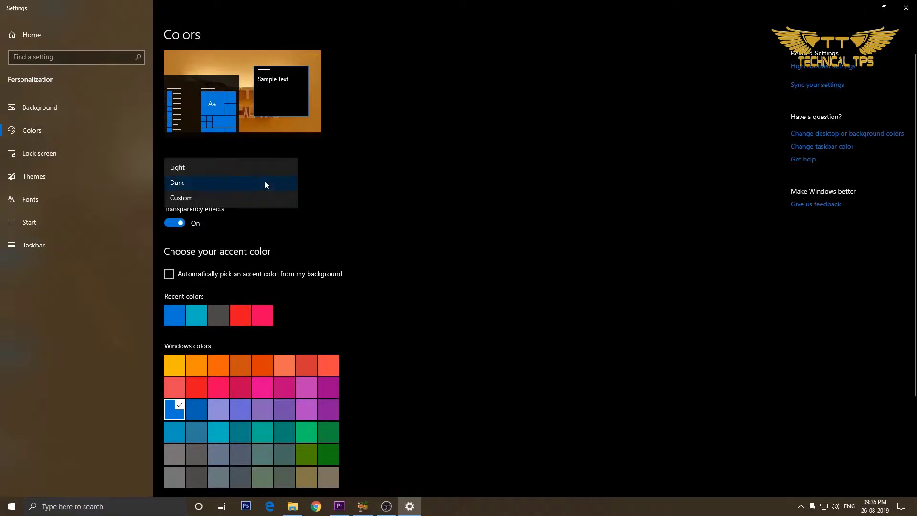
left_click(225, 196)
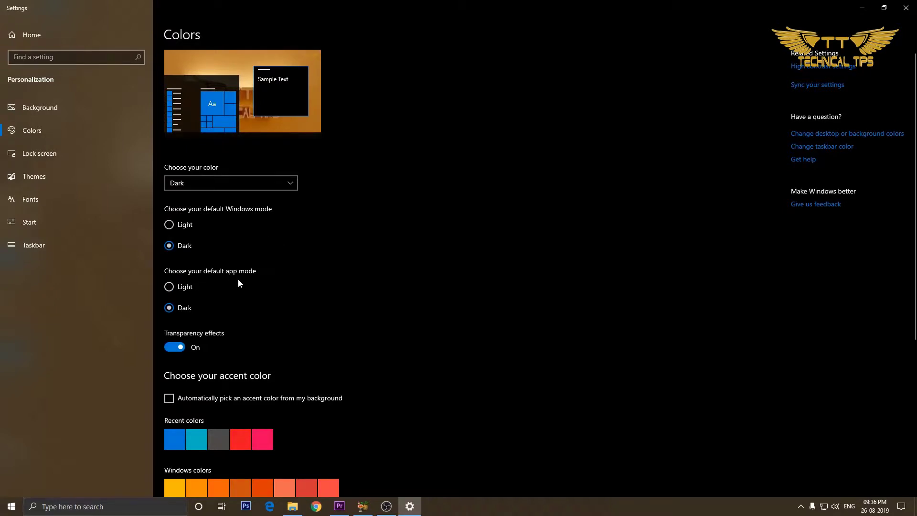
left_click(170, 288)
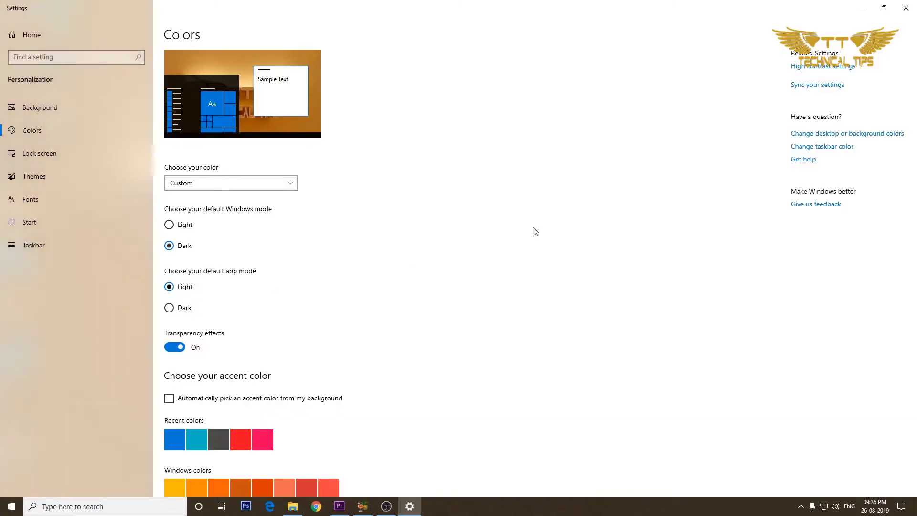
left_click(907, 7)
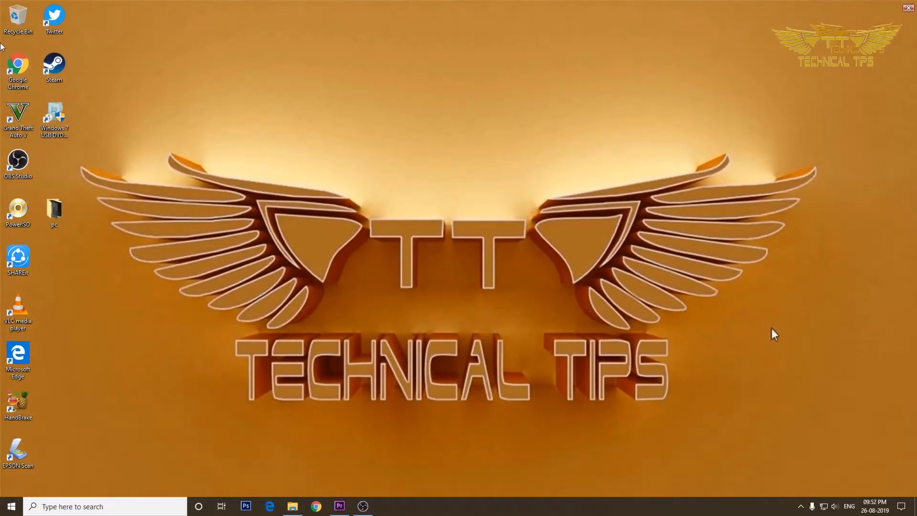
double_click(18, 69)
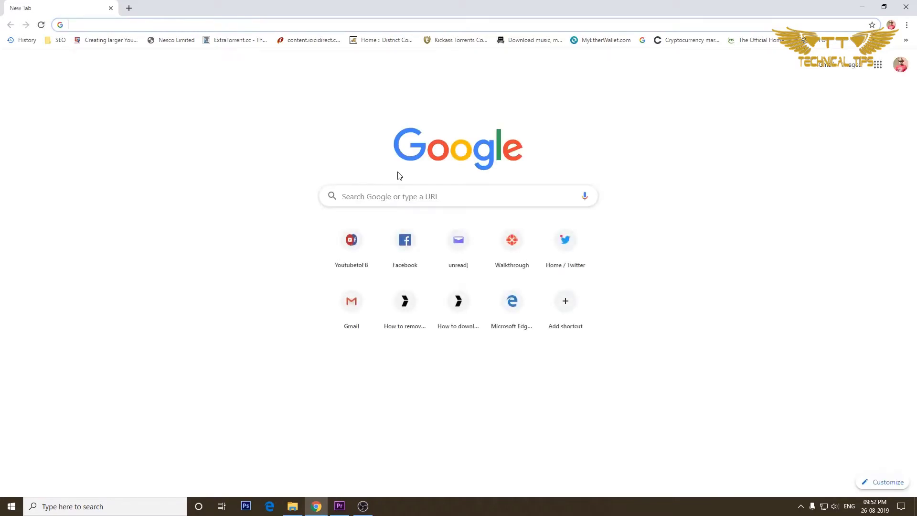
left_click(906, 5)
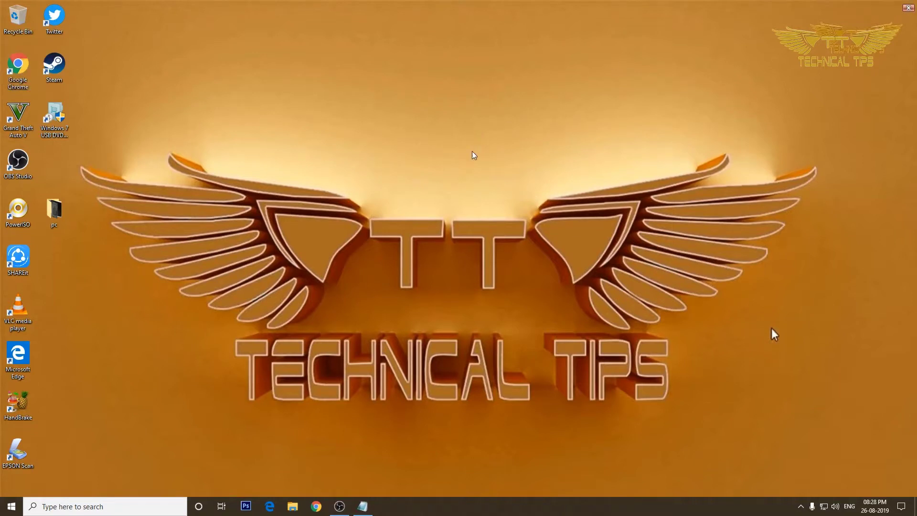
Step: Open the Google Chrome shortcut's Properties and place the cursor at the end of its Target path
right_click(17, 84)
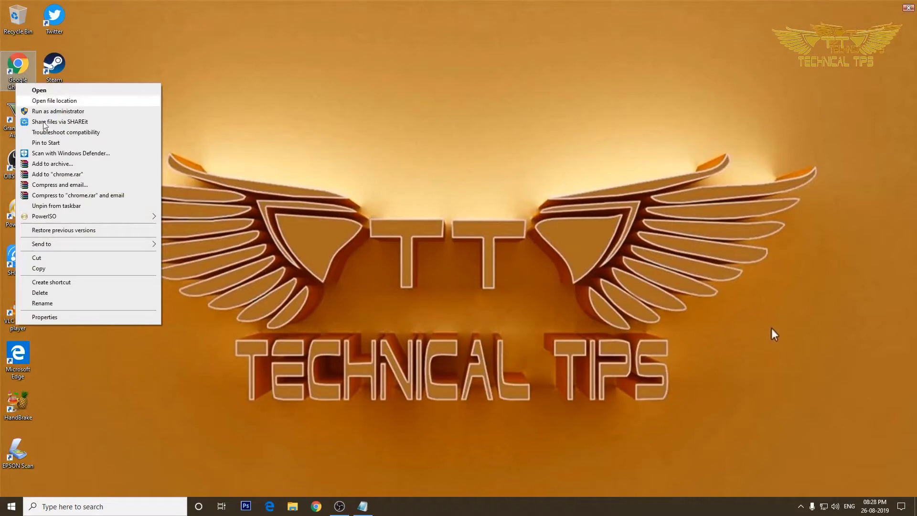
left_click(110, 319)
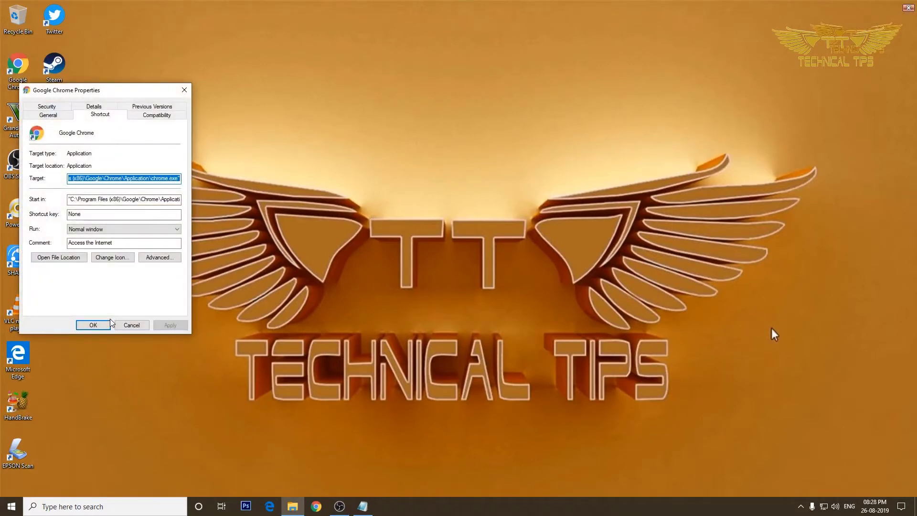
left_click(151, 177)
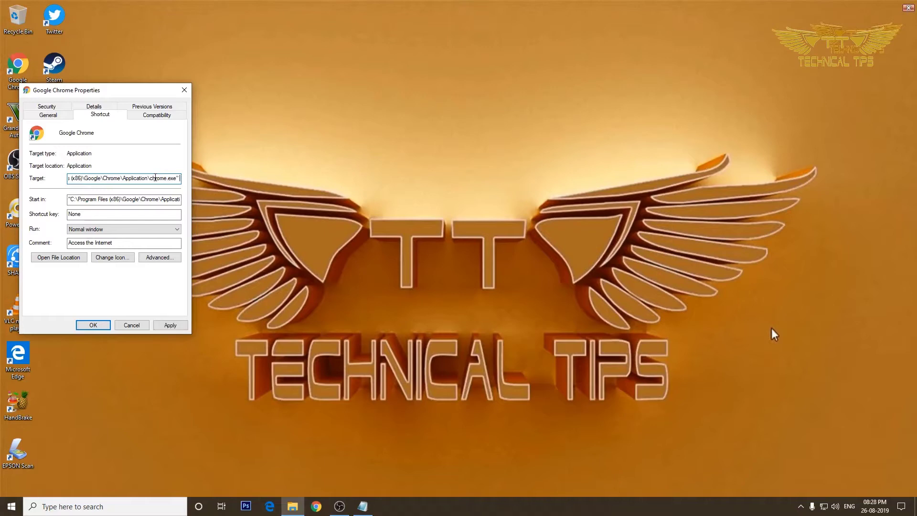
Step: Copy the --force-dark-mode text from the Notepad note
left_click(381, 477)
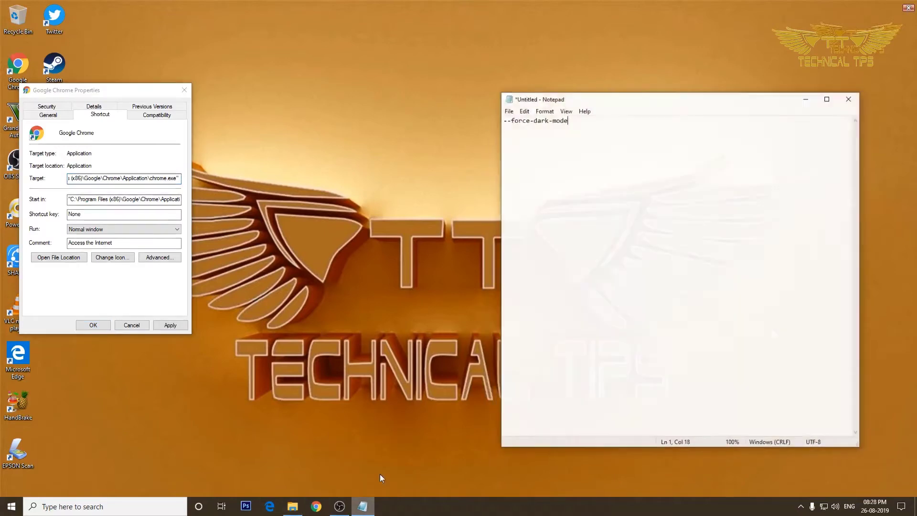
left_click_drag(571, 115, 511, 113)
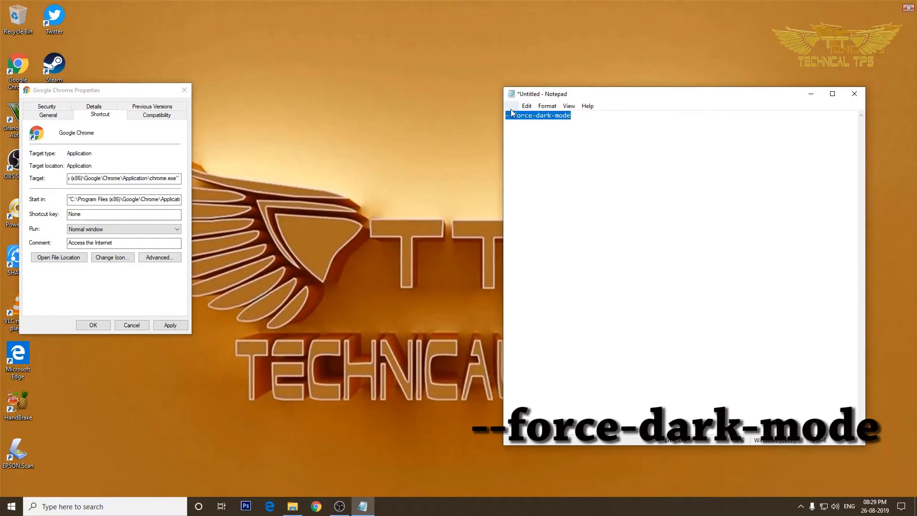
right_click(522, 115)
left_click(544, 145)
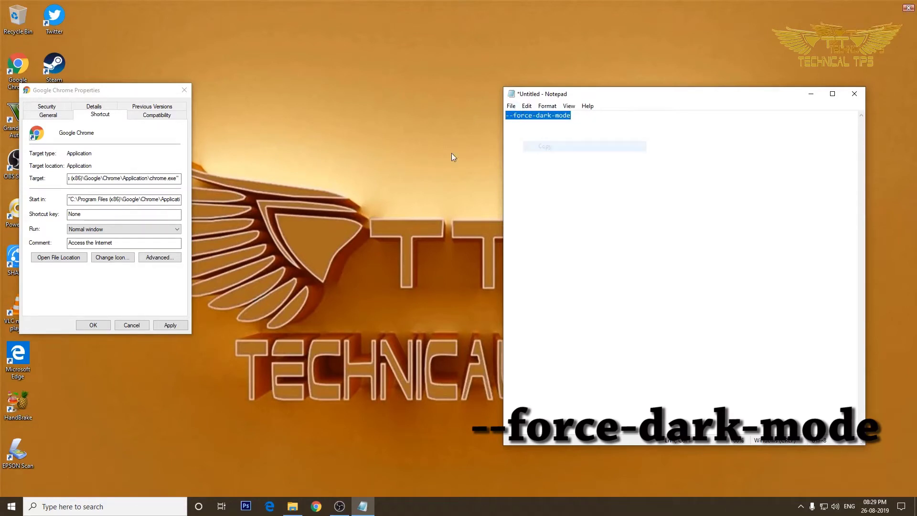
Step: Paste --force-dark-mode after chrome.exe in the Target and apply it with administrator permission
left_click(178, 178)
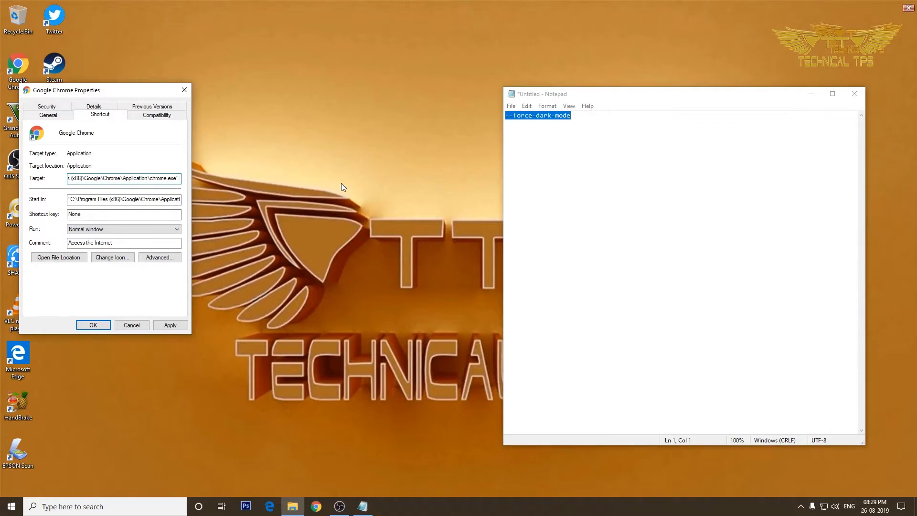
key("ctrl+v")
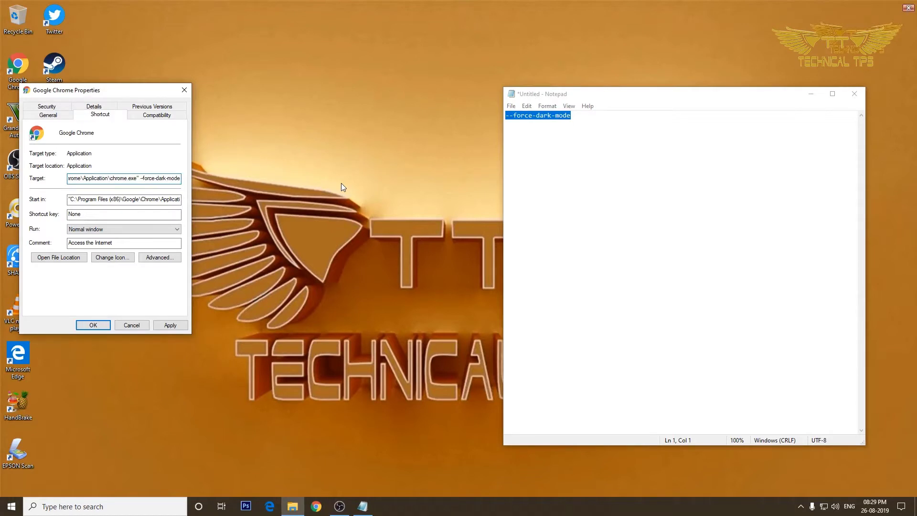
left_click(183, 329)
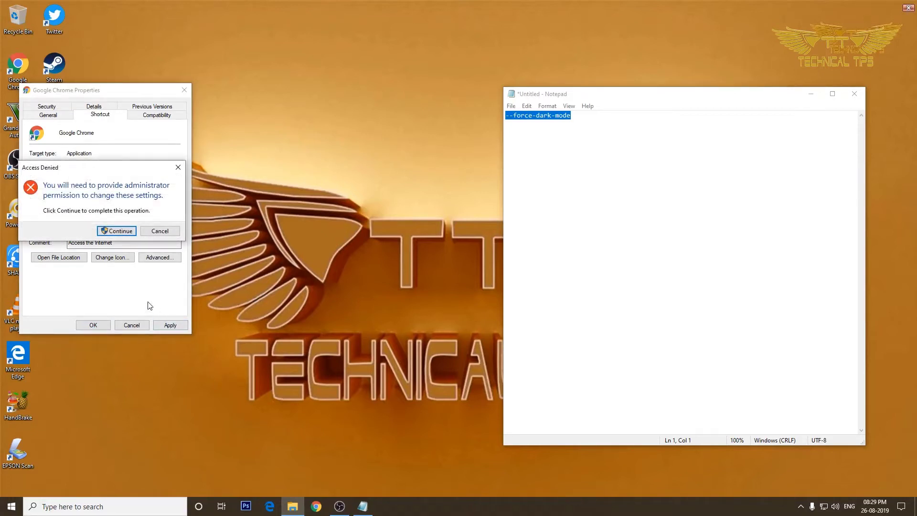
left_click(120, 231)
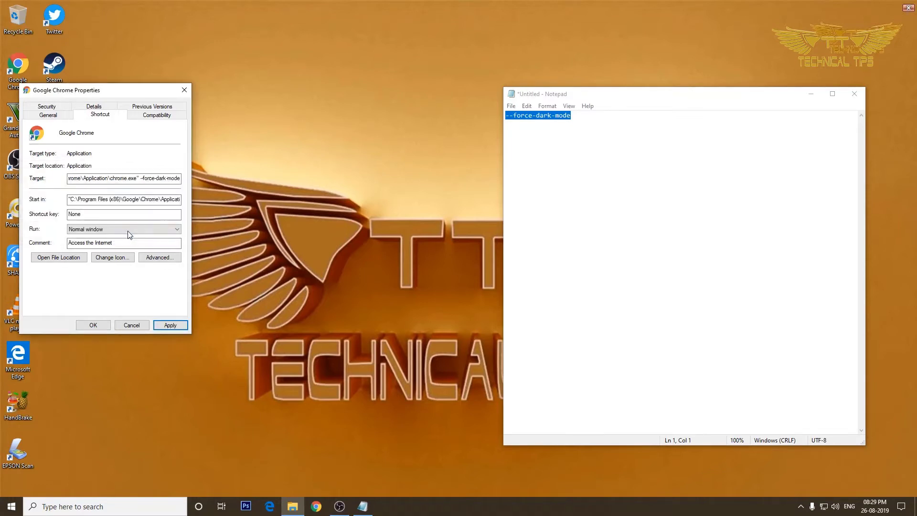
left_click(94, 325)
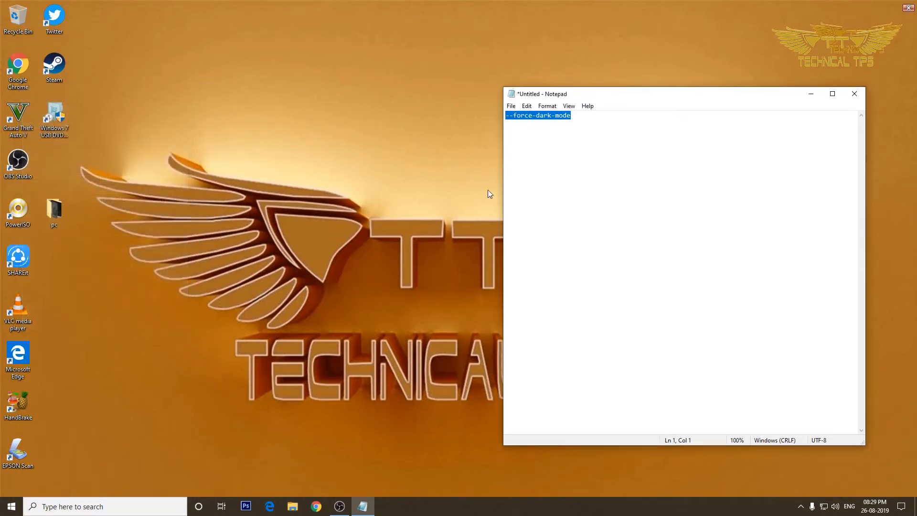
left_click(213, 270)
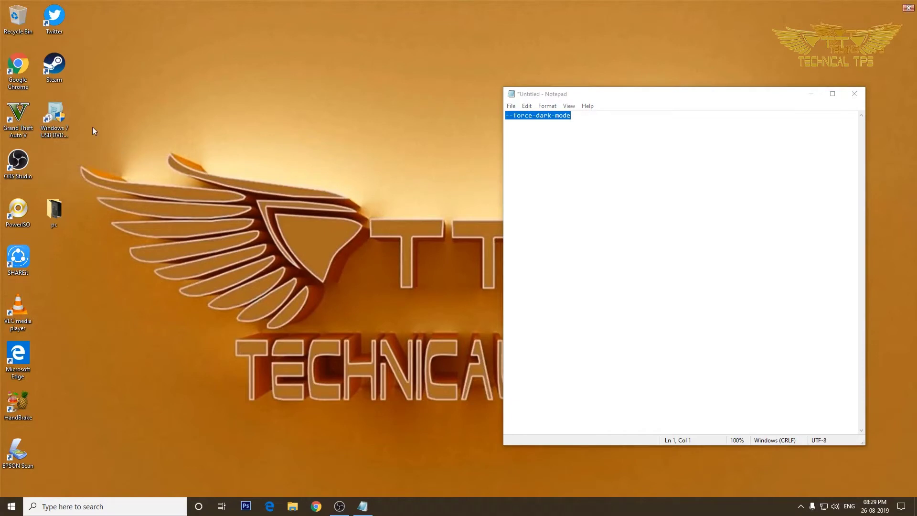
double_click(19, 69)
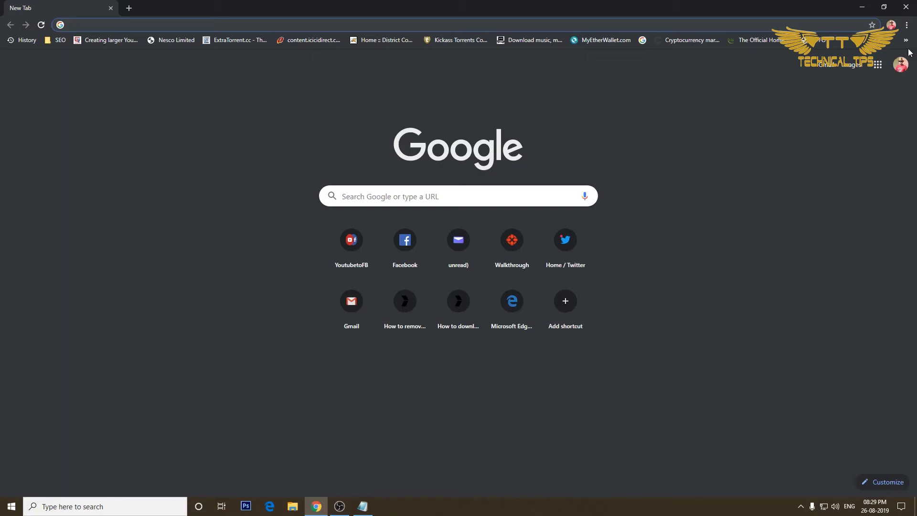
left_click(904, 7)
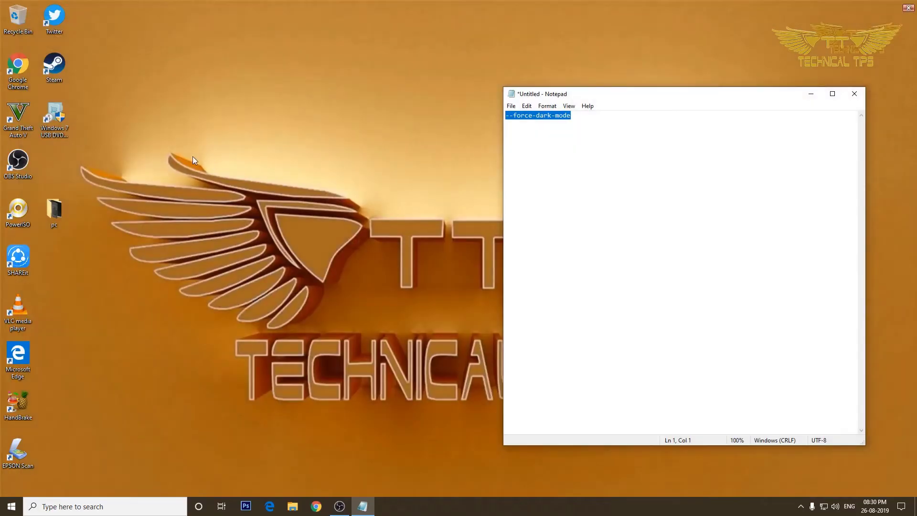
Step: Delete --force-dark-mode from the Chrome shortcut's Target and apply with administrator permission
right_click(16, 77)
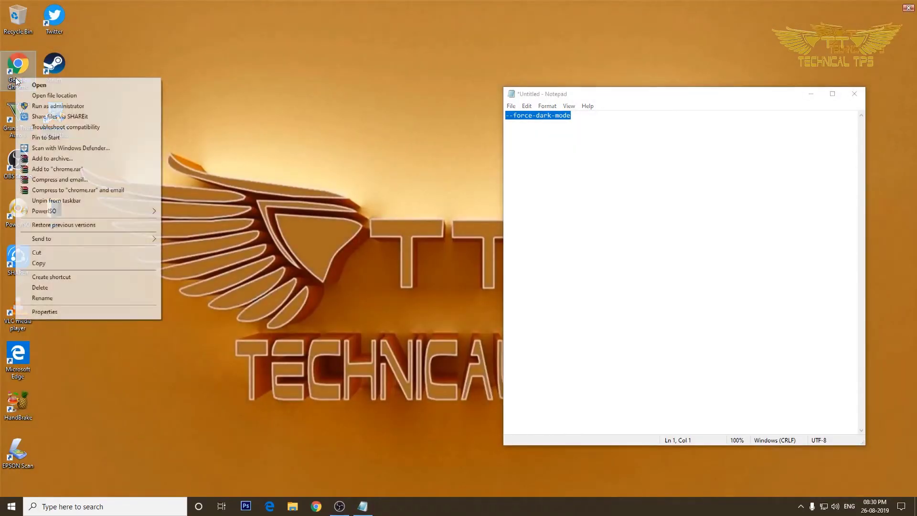
left_click(93, 315)
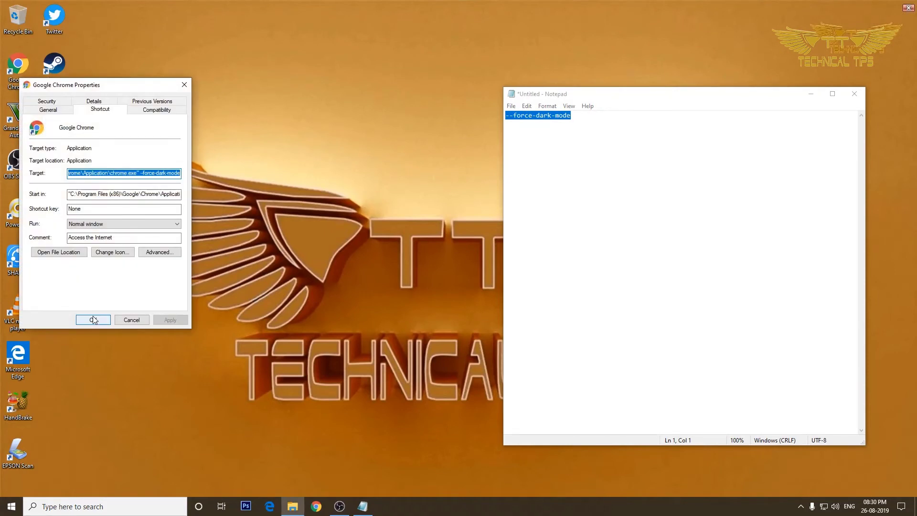
left_click(140, 173)
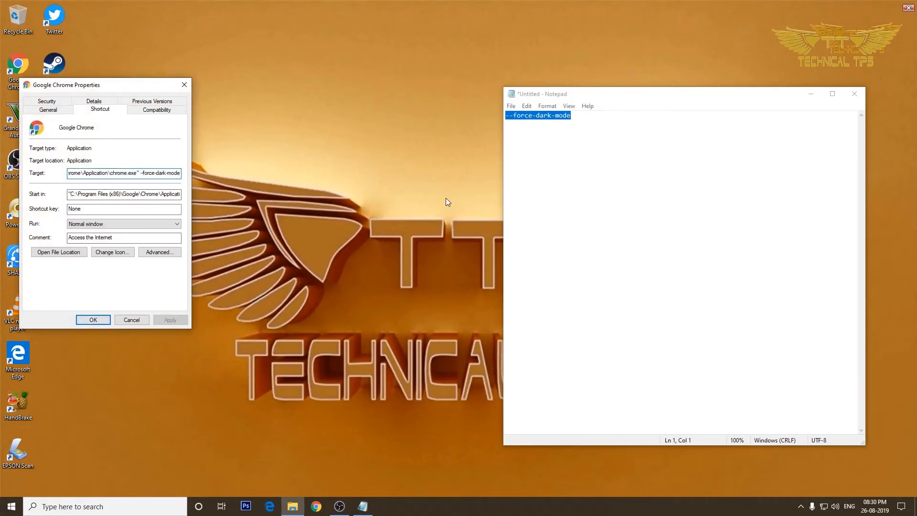
key("Delete")
key("Delete")
key("Delete")
key("Delete")
key("Delete")
key("Delete")
key("Delete")
key("Delete")
key("Delete")
key("Delete")
key("Delete")
key("Delete")
key("Delete")
key("Delete")
key("Delete")
key("Delete")
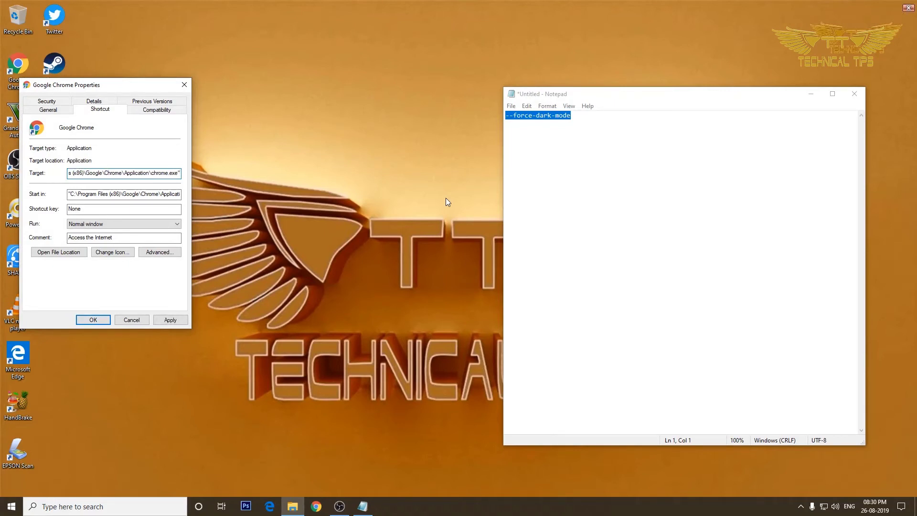
left_click(176, 321)
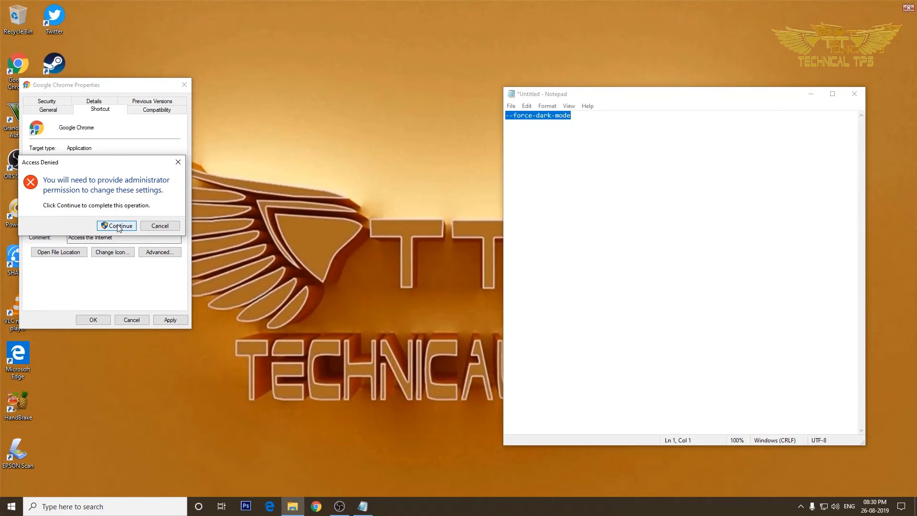
left_click(118, 225)
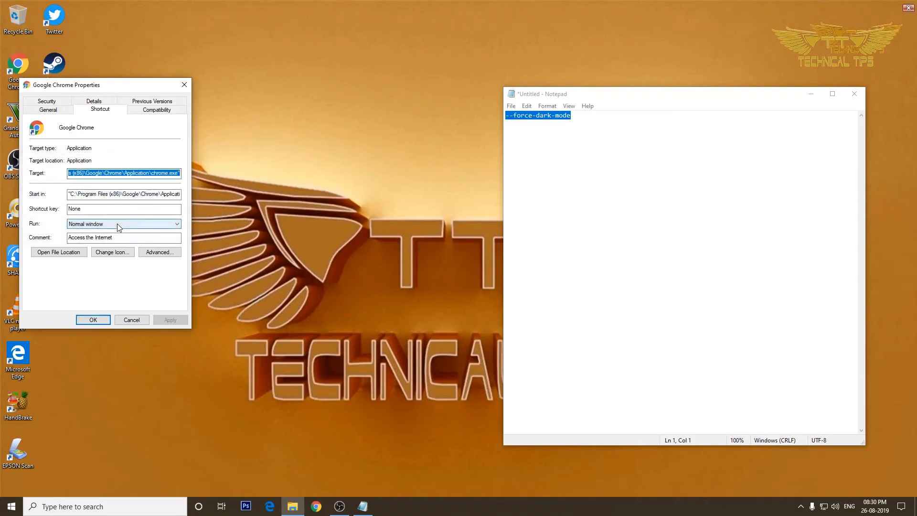